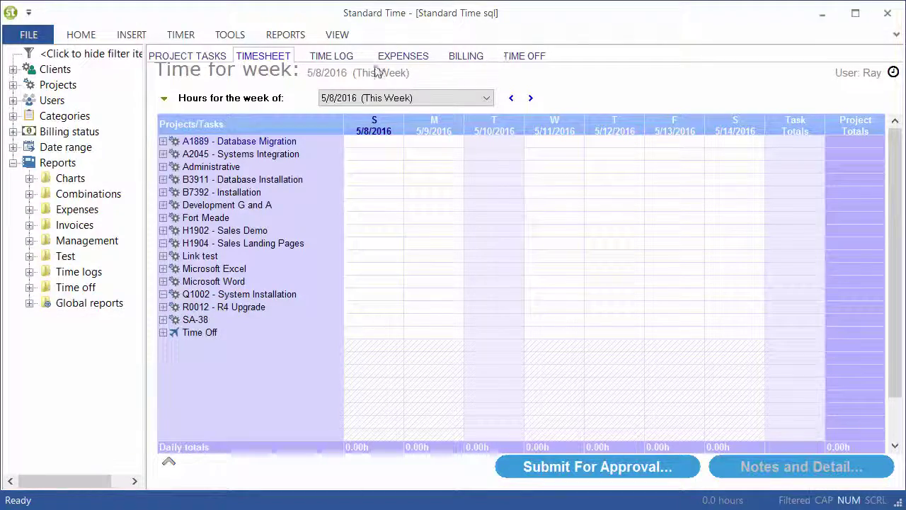
# Step: Switch Standard Time to the Time Log view
pyautogui.click(332, 58)
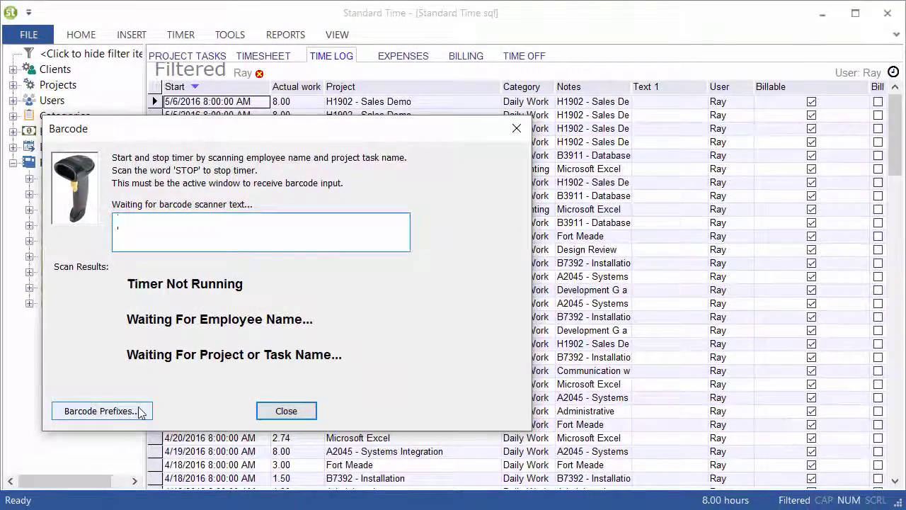
pyautogui.click(141, 412)
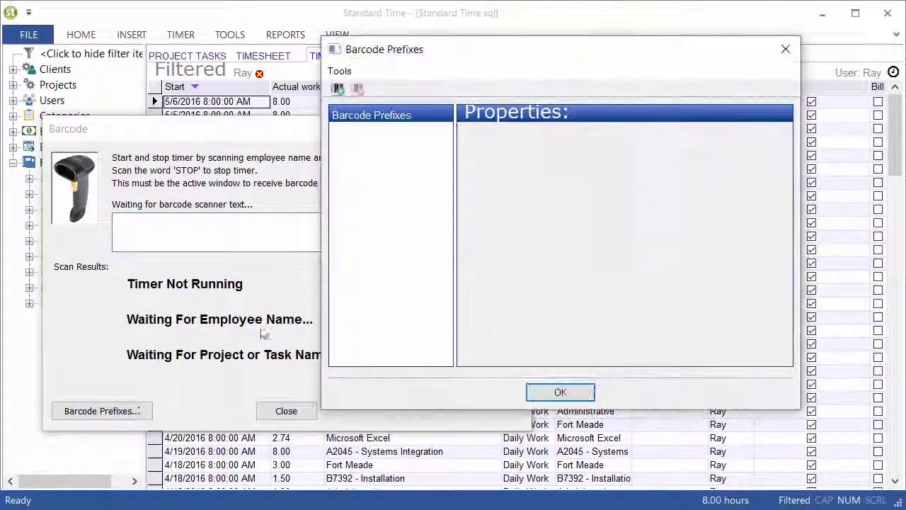
pyautogui.click(337, 91)
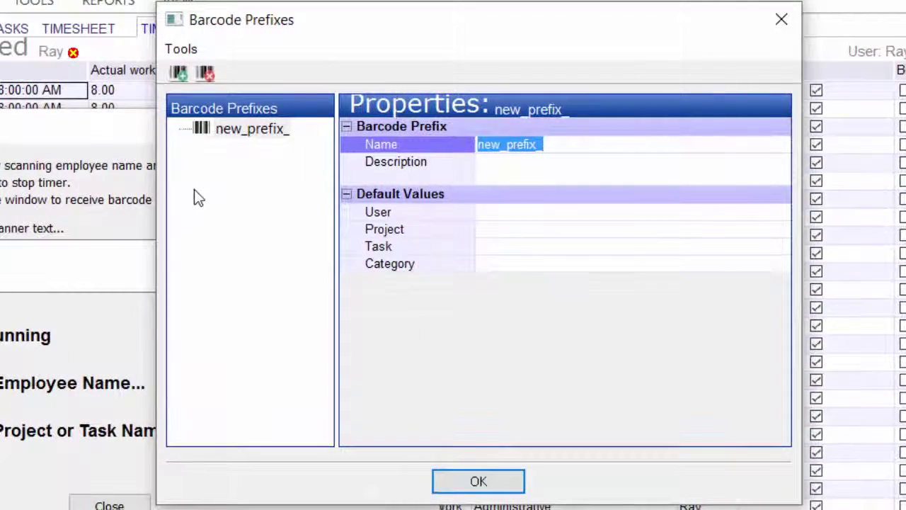
pyautogui.write('0002309276')
pyautogui.press('Return')
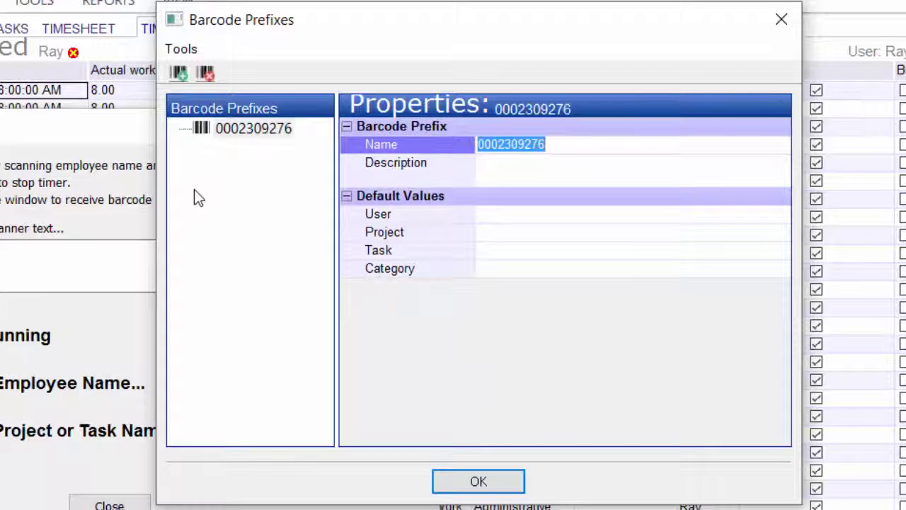
# Step: Assign a Sales user as the new prefix's default user
pyautogui.click(555, 145)
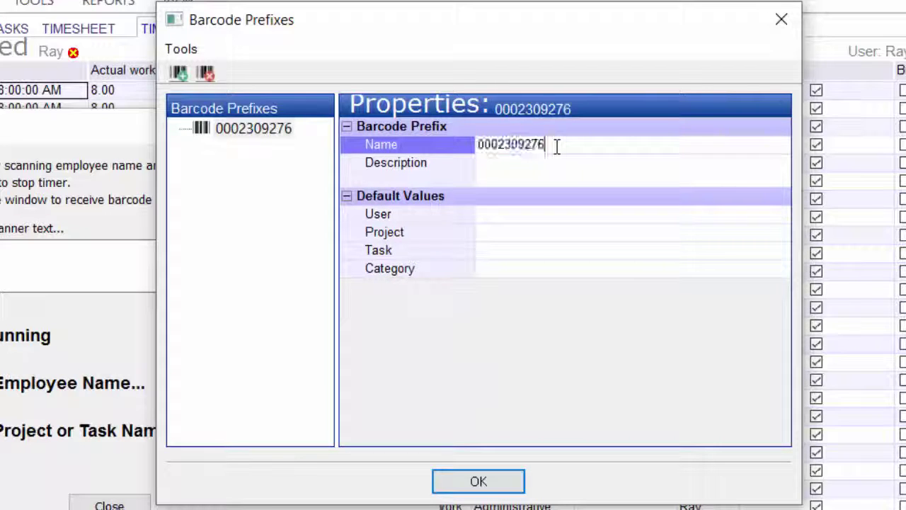
pyautogui.click(557, 165)
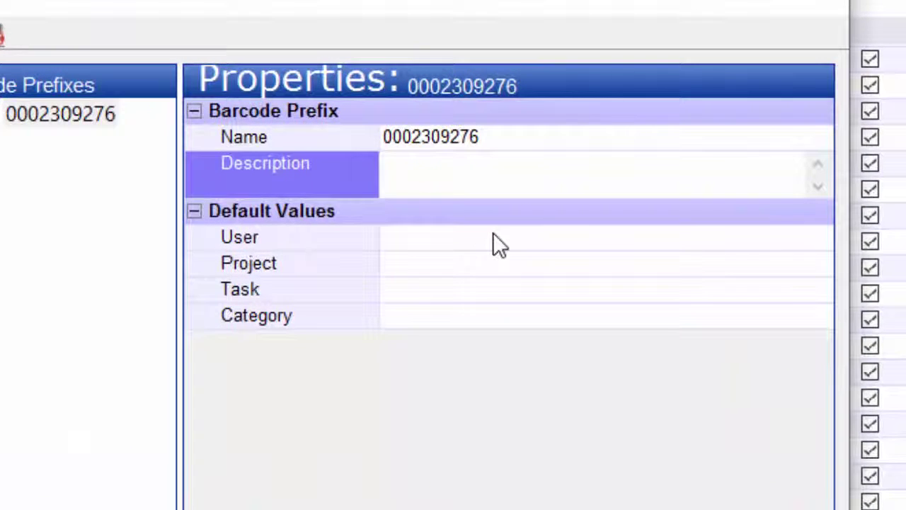
pyautogui.click(556, 220)
pyautogui.click(821, 239)
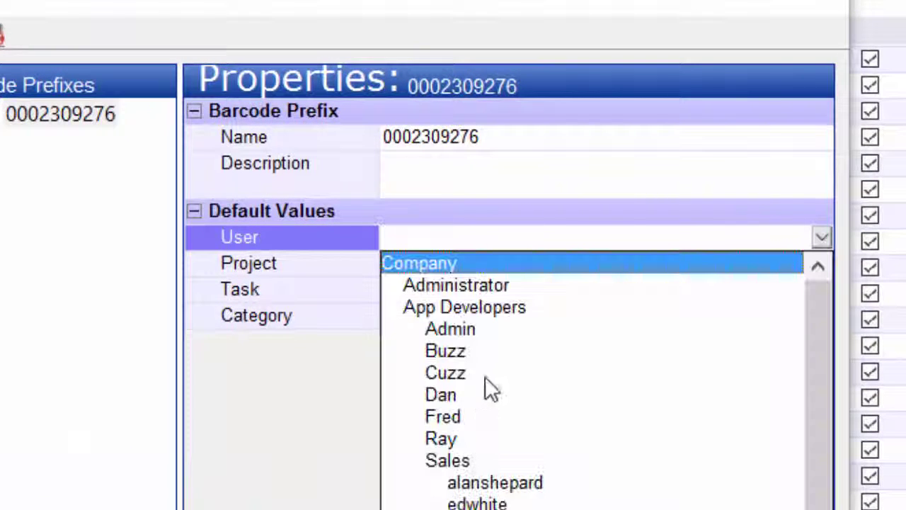
pyautogui.click(488, 484)
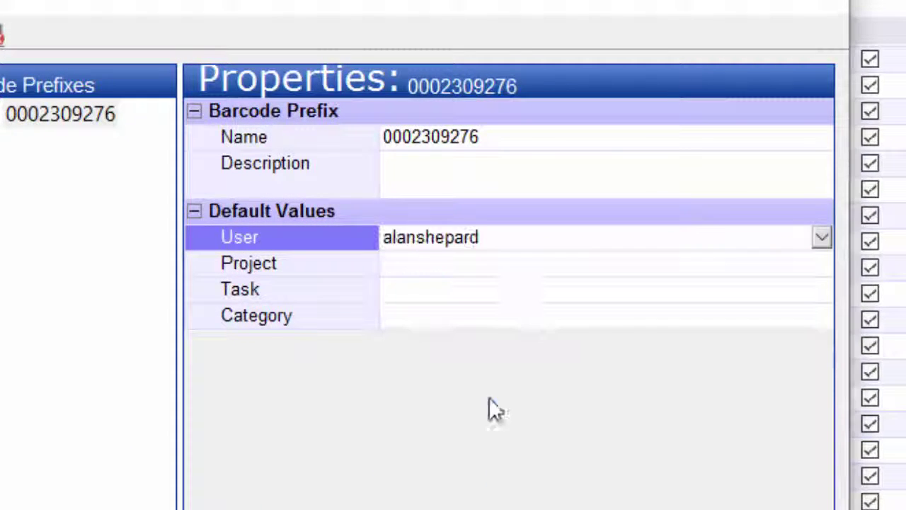
pyautogui.click(605, 261)
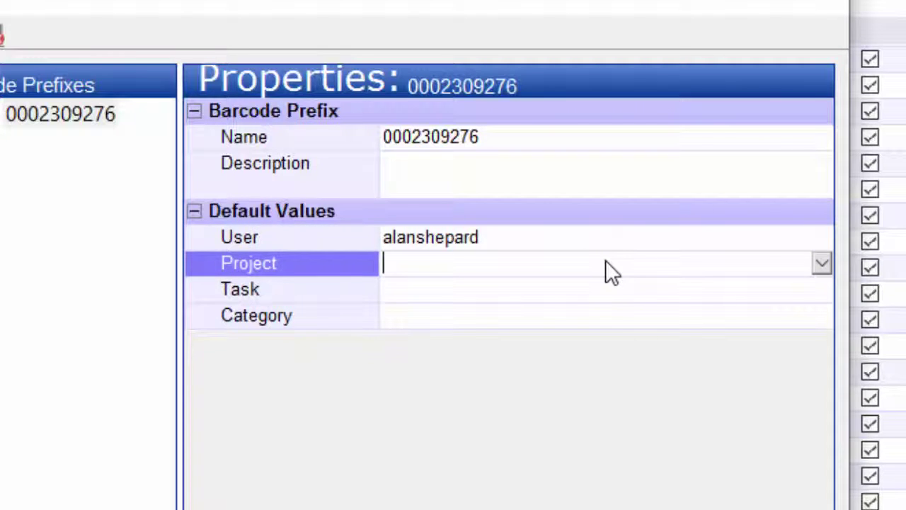
pyautogui.click(577, 317)
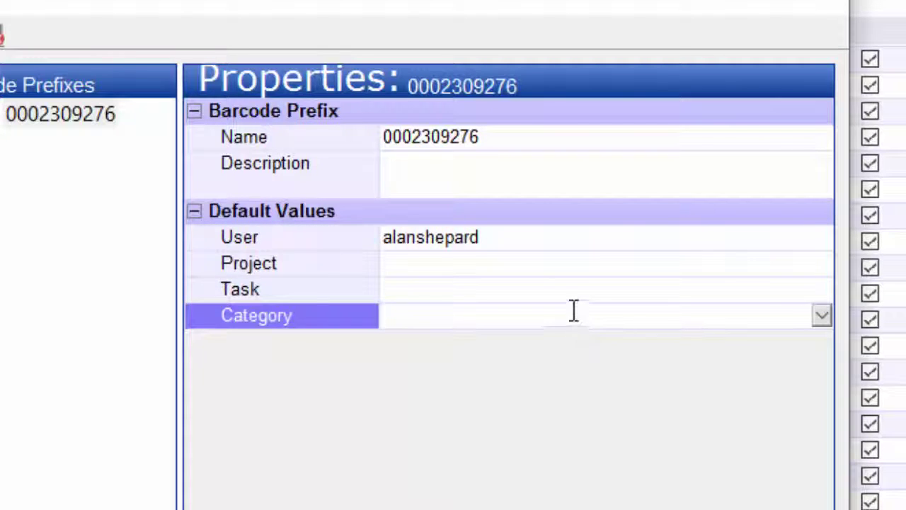
pyautogui.click(573, 298)
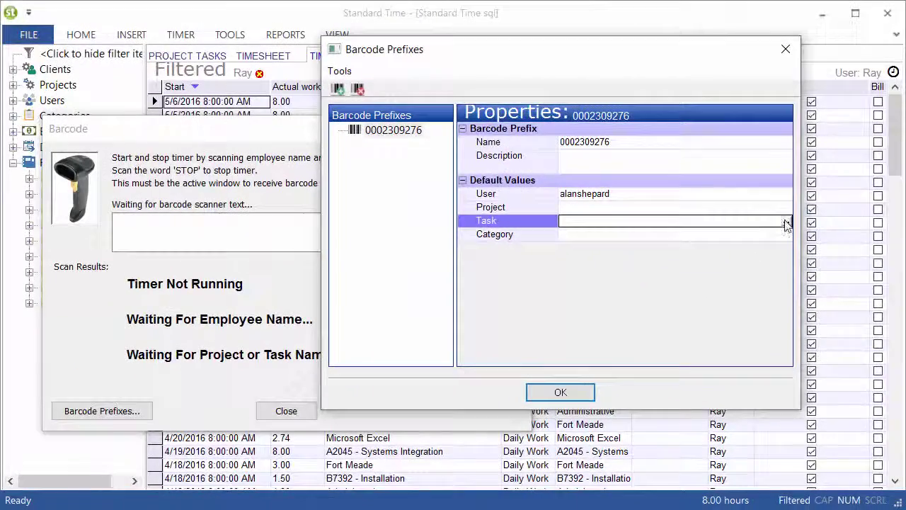
pyautogui.click(812, 278)
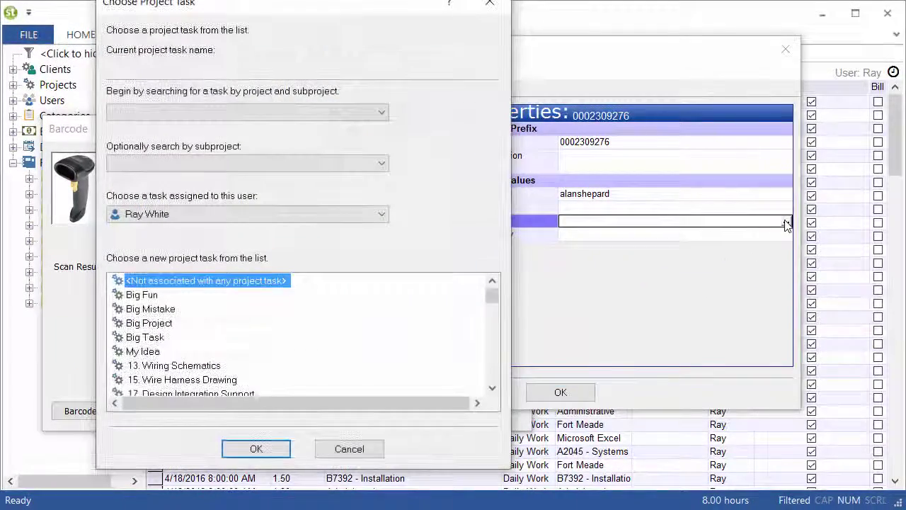
pyautogui.click(375, 111)
pyautogui.click(207, 141)
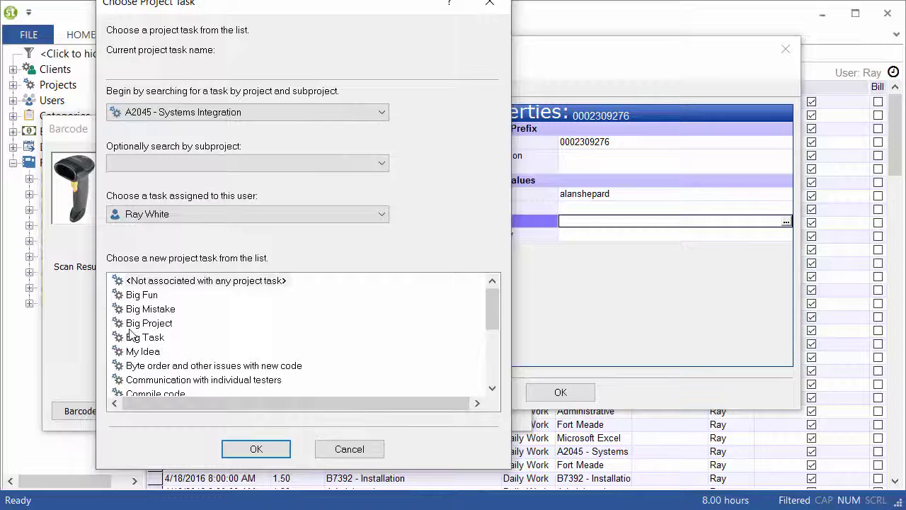
pyautogui.click(254, 449)
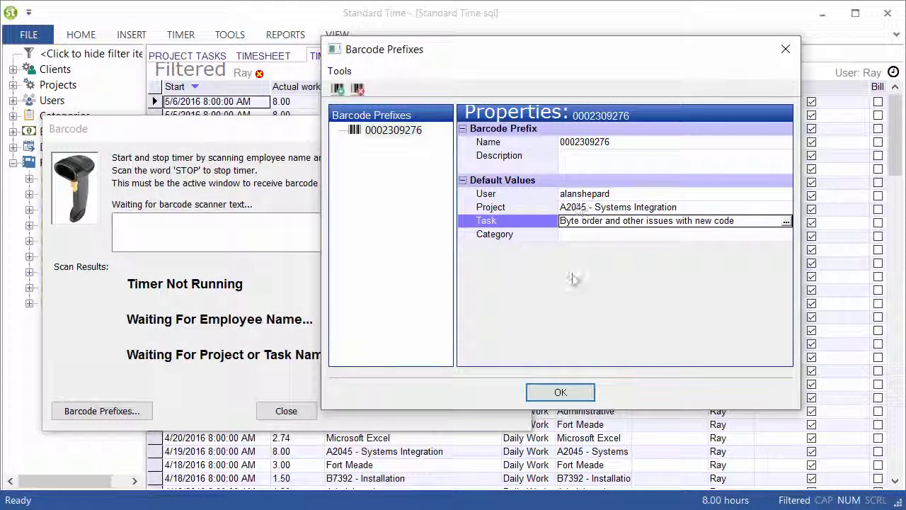
pyautogui.click(559, 392)
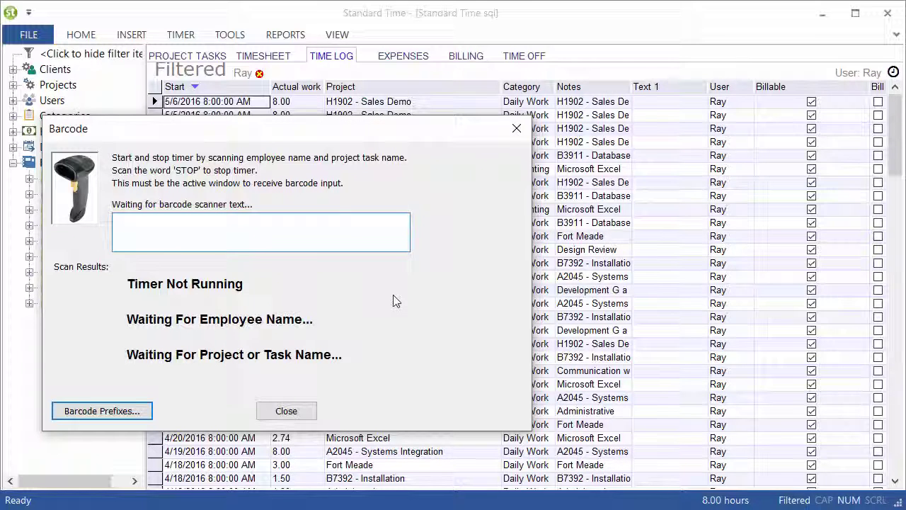
pyautogui.write('0002309276')
pyautogui.press('Return')
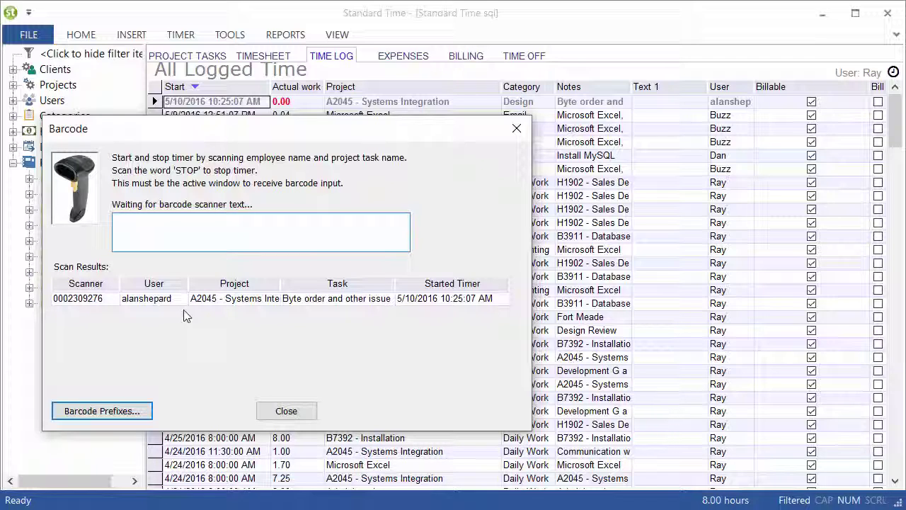
pyautogui.write('0002309276')
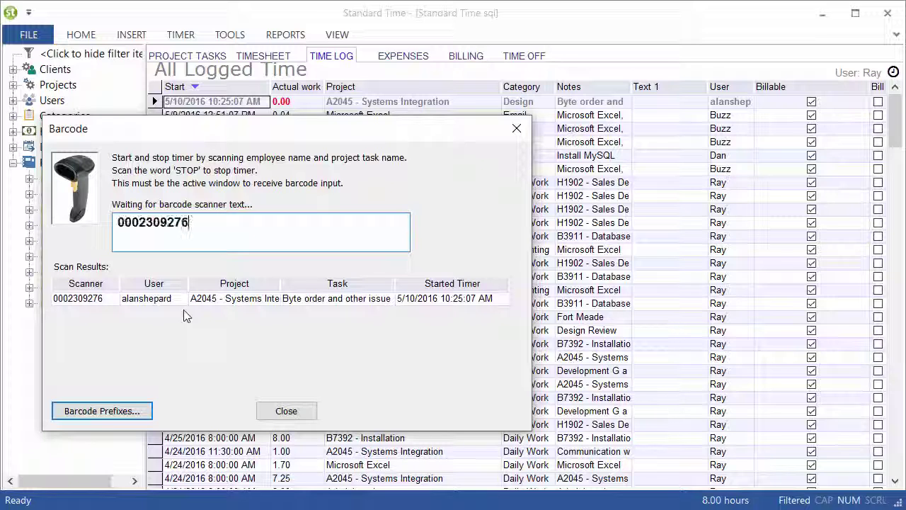
pyautogui.press('Return')
pyautogui.write('0002309276')
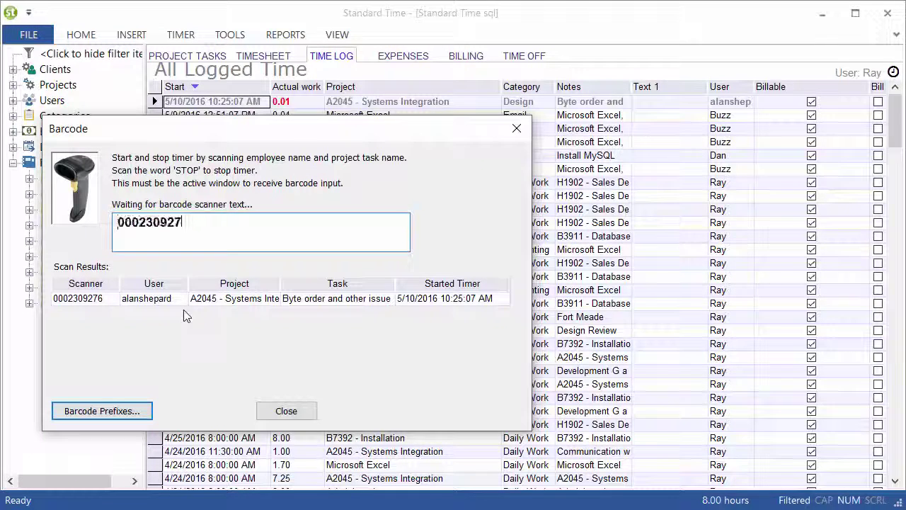
pyautogui.press('Return')
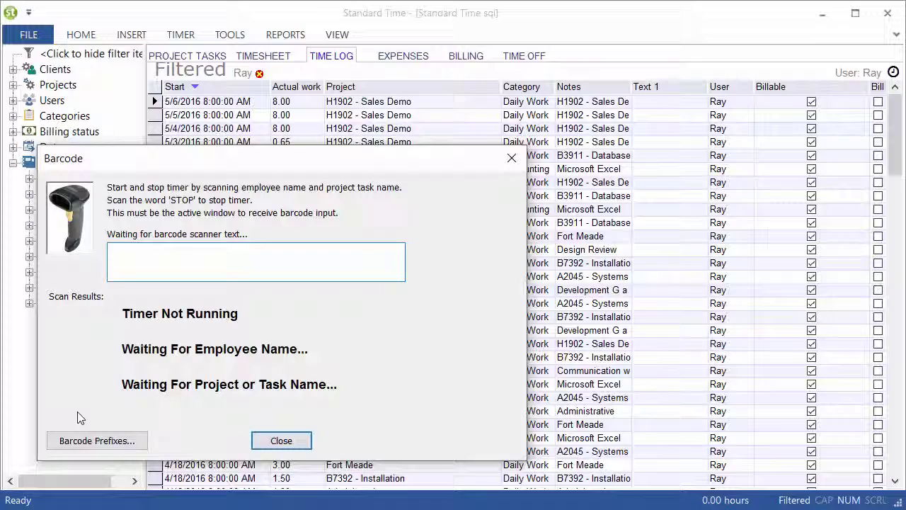
pyautogui.click(78, 440)
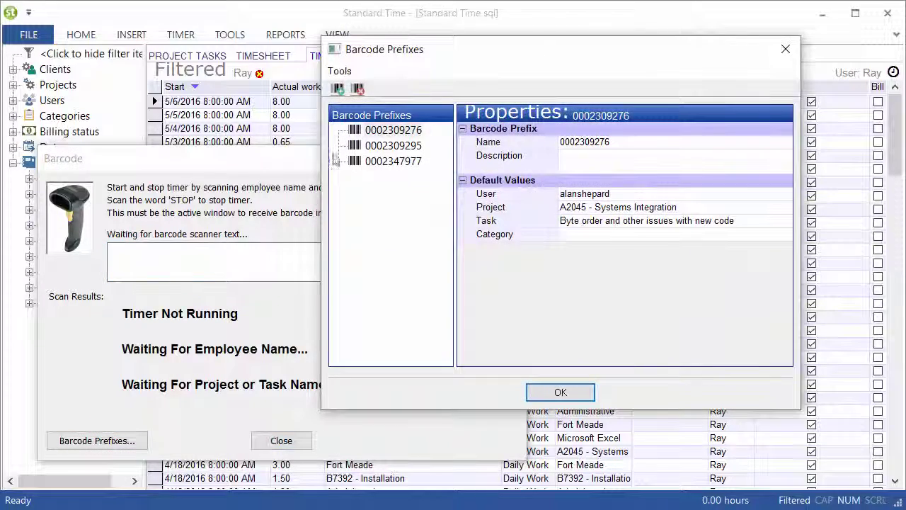
pyautogui.click(357, 145)
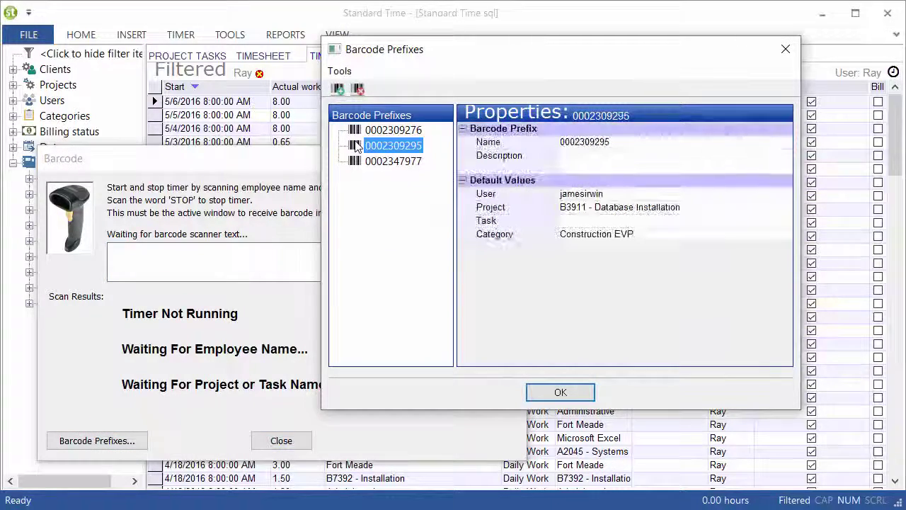
pyautogui.click(357, 162)
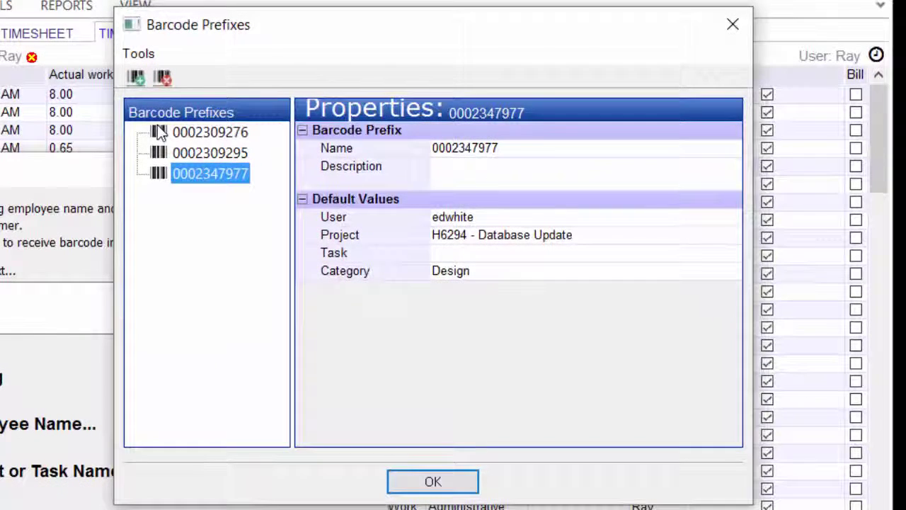
pyautogui.click(172, 133)
pyautogui.click(160, 153)
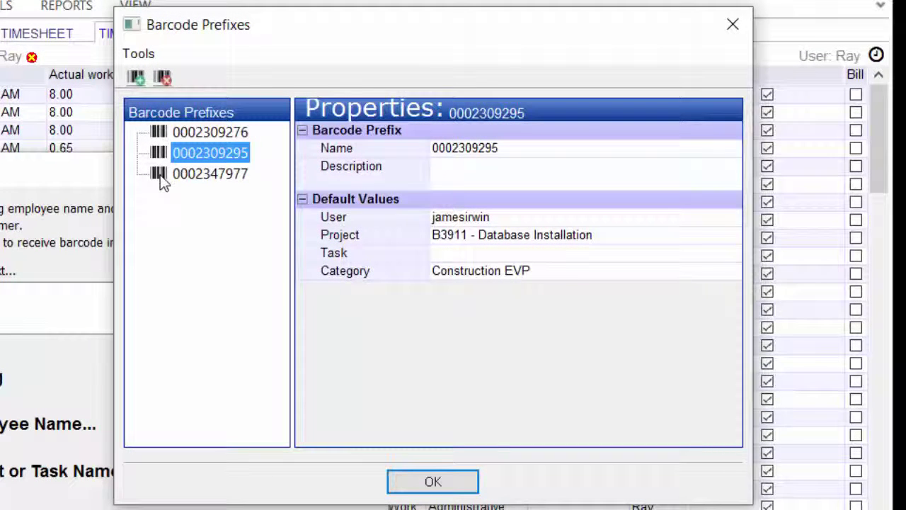
pyautogui.click(163, 181)
pyautogui.click(544, 218)
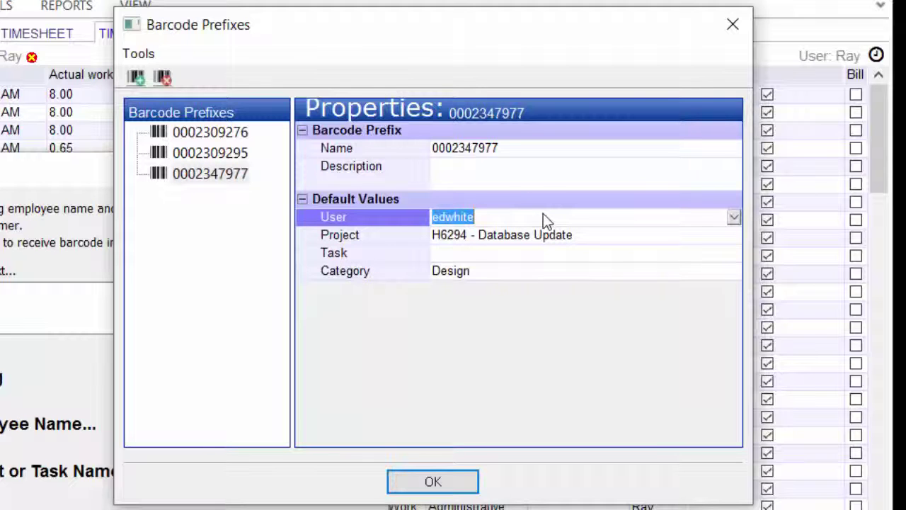
pyautogui.click(618, 234)
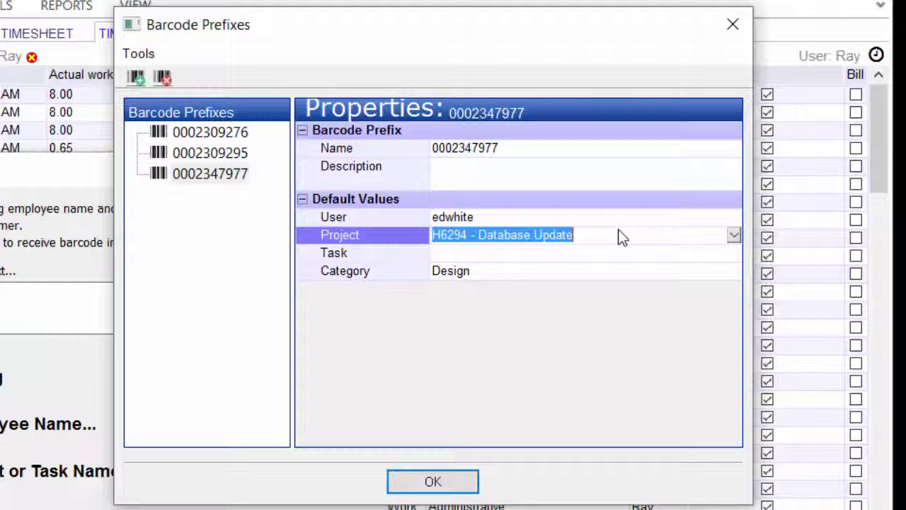
pyautogui.click(576, 275)
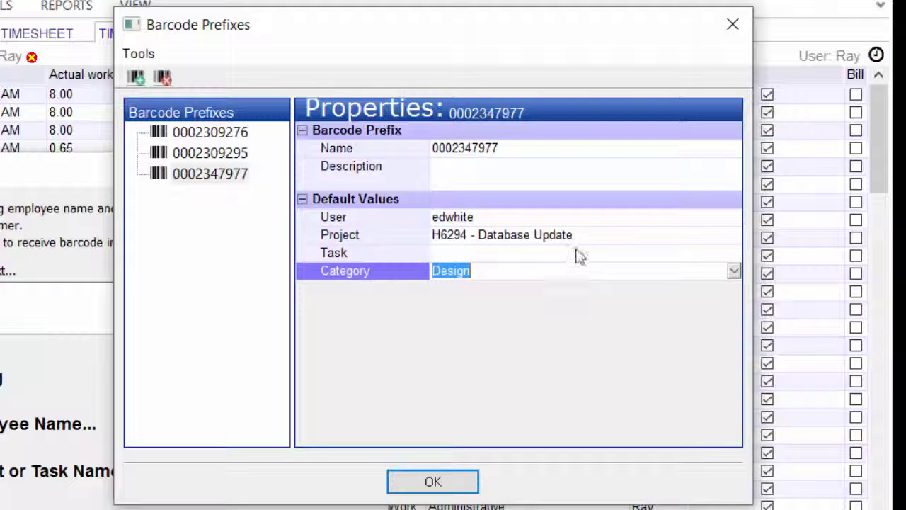
pyautogui.click(581, 253)
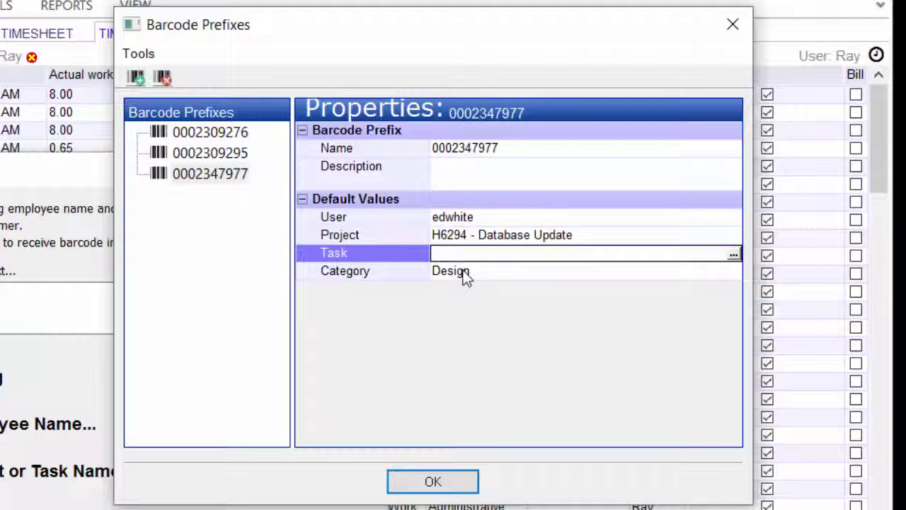
pyautogui.click(213, 155)
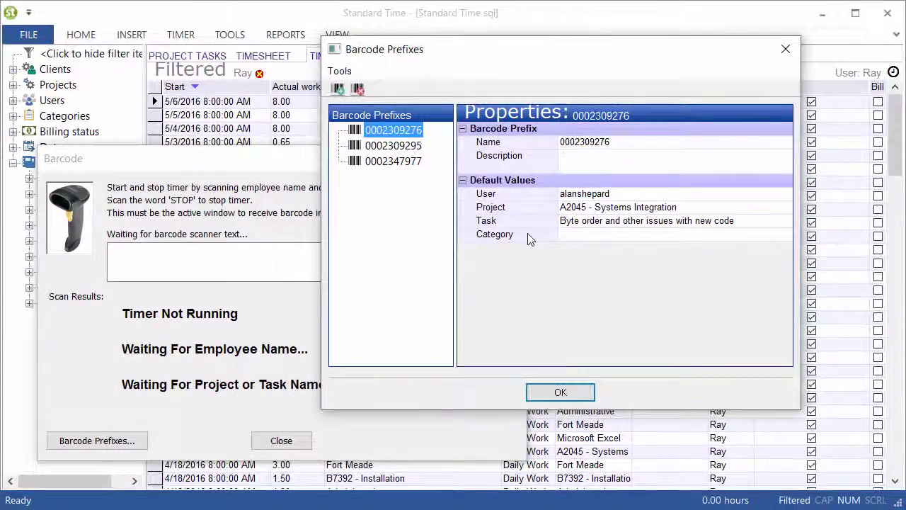
pyautogui.click(585, 394)
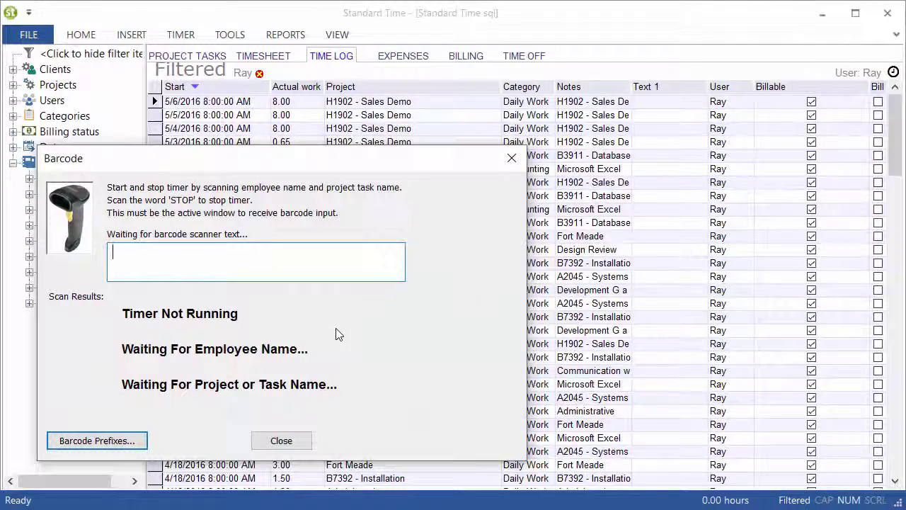
pyautogui.write('0002347977')
pyautogui.press('Return')
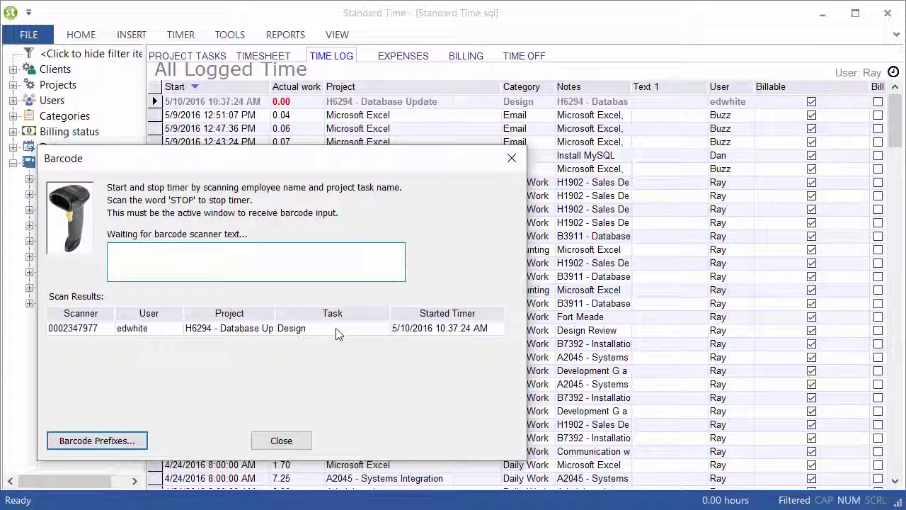
pyautogui.write('0002309295')
pyautogui.press('Return')
pyautogui.write('0002309276')
pyautogui.press('Return')
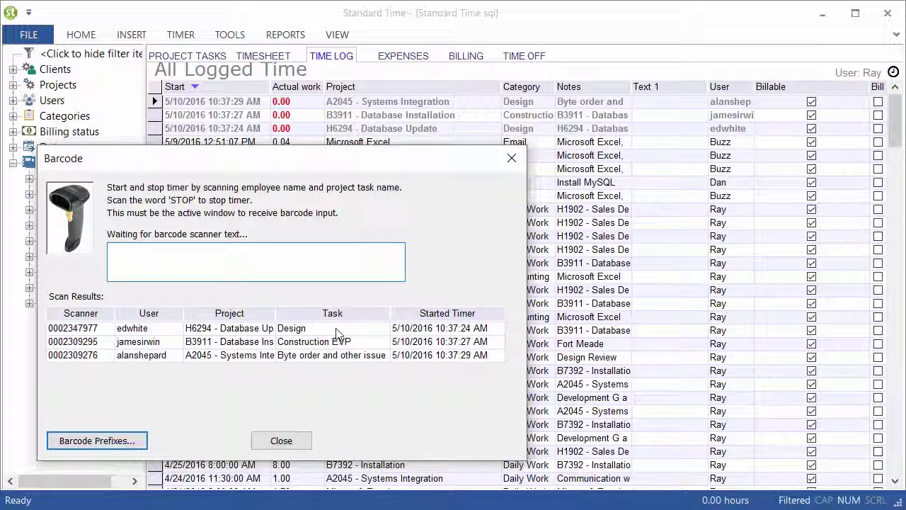